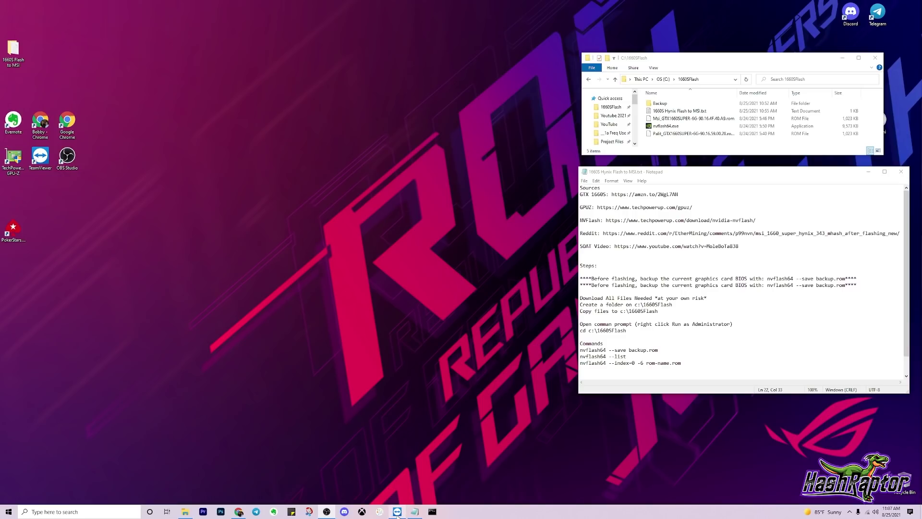
# On the remote rig, search 'cmd', run Command Prompt as administrator, and approve the UAC prompt.
pyautogui.click(397, 511)
pyautogui.rightClick(310, 466)
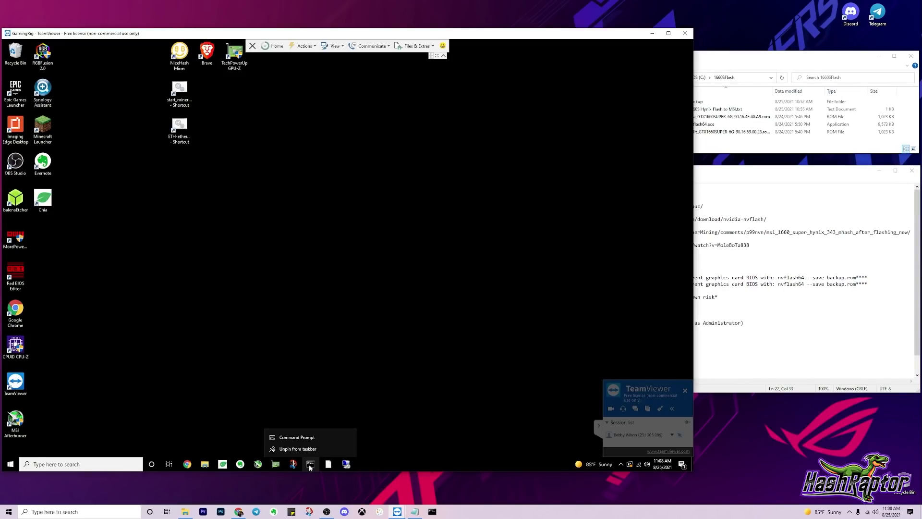
pyautogui.rightClick(305, 437)
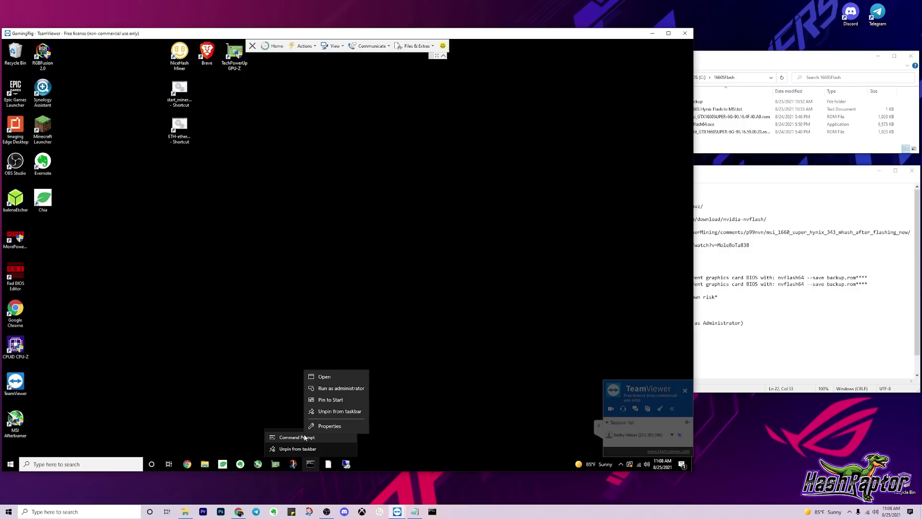
pyautogui.click(74, 465)
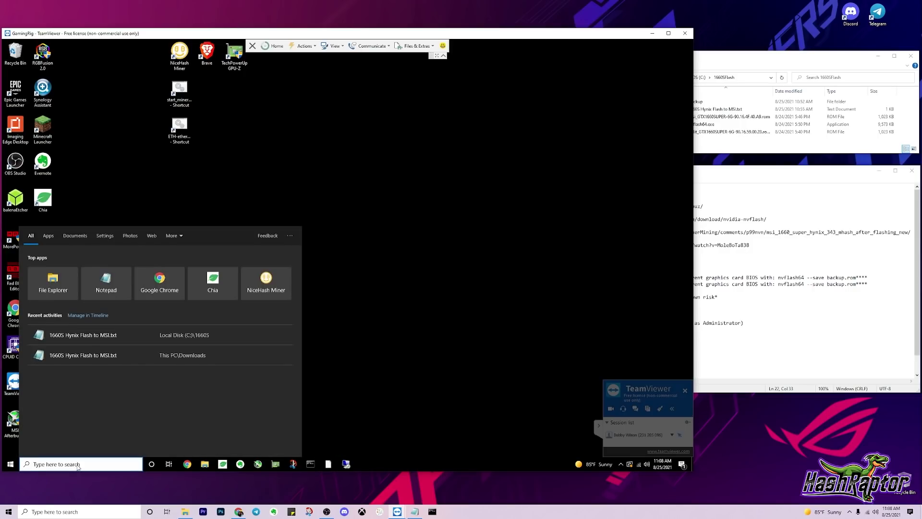
pyautogui.write('cmd')
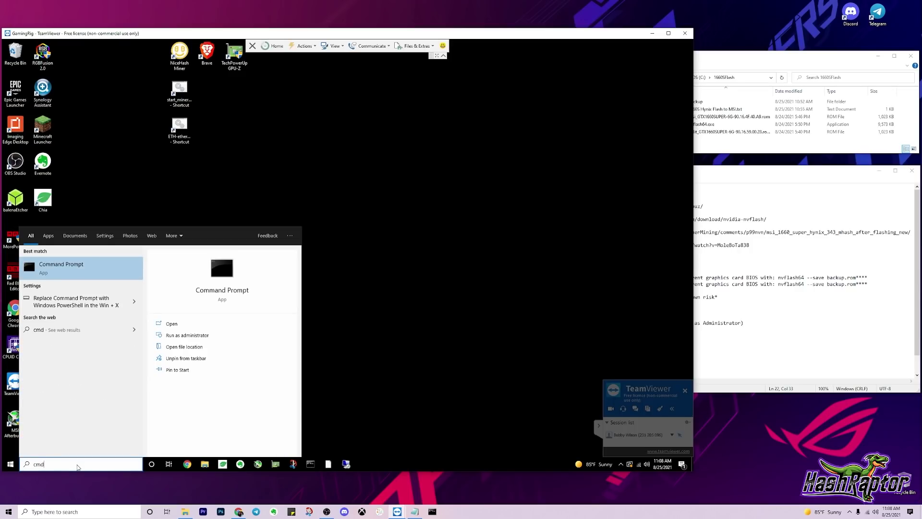
pyautogui.rightClick(77, 268)
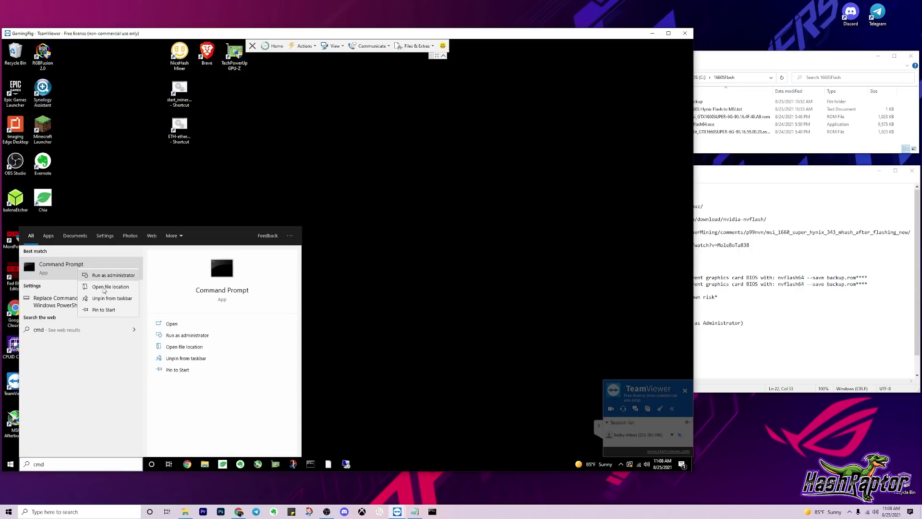
pyautogui.click(109, 276)
pyautogui.click(307, 296)
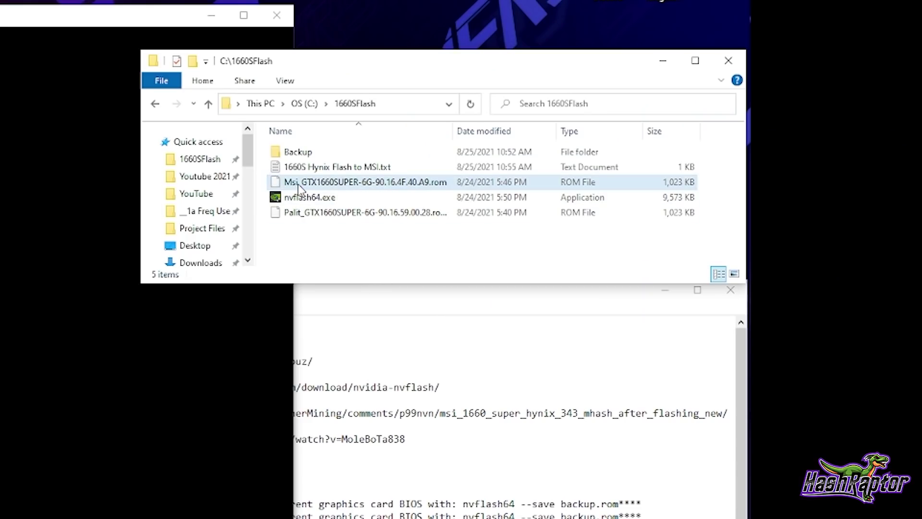
# Duplicate Msi_GTX1660SUPER-6G-90.16.4F.40.A9.rom inside the 1660SFlash folder.
pyautogui.rightClick(305, 187)
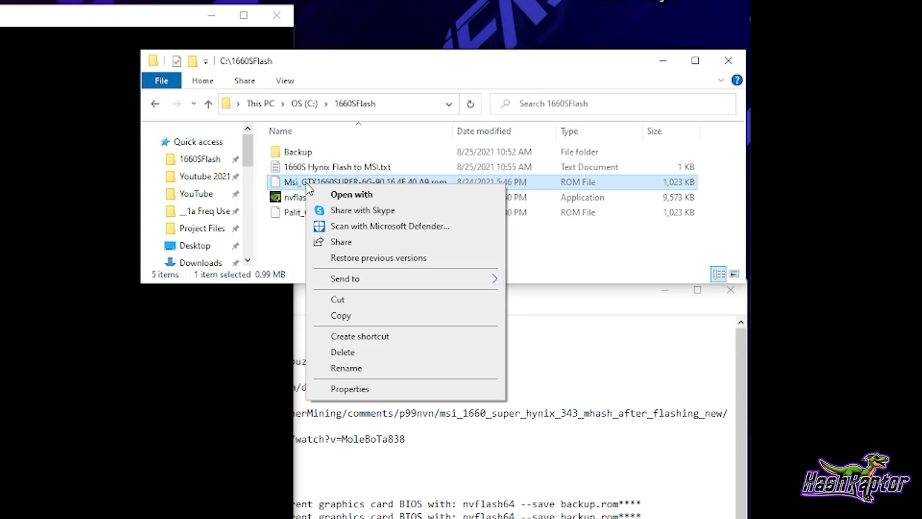
pyautogui.click(366, 318)
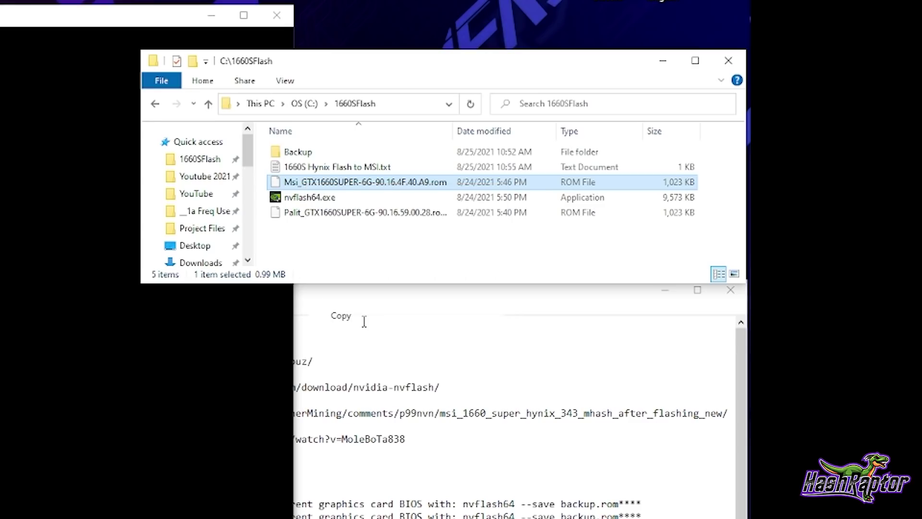
pyautogui.rightClick(307, 258)
pyautogui.click(347, 358)
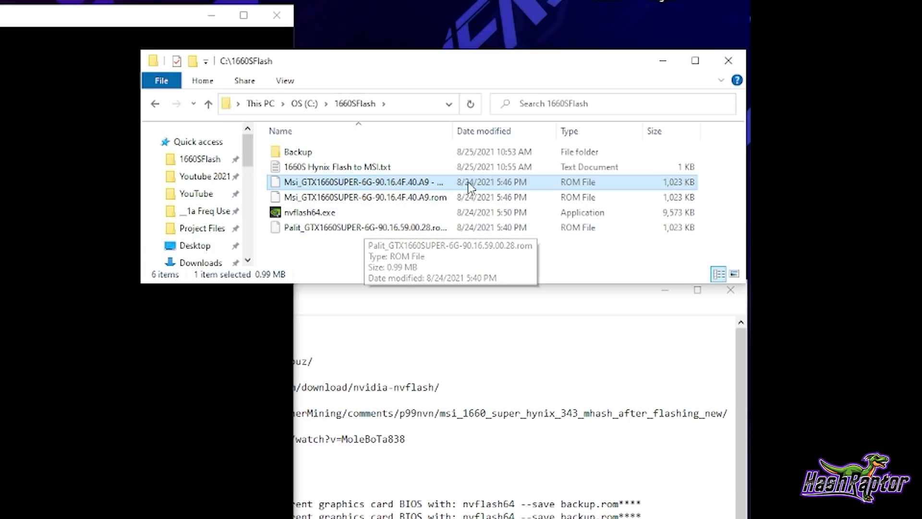
# Rename the duplicate to msi1660.rom, then start typing cd c:\1660s in Command Prompt.
pyautogui.moveTo(457, 125); pyautogui.dragTo(503, 127)
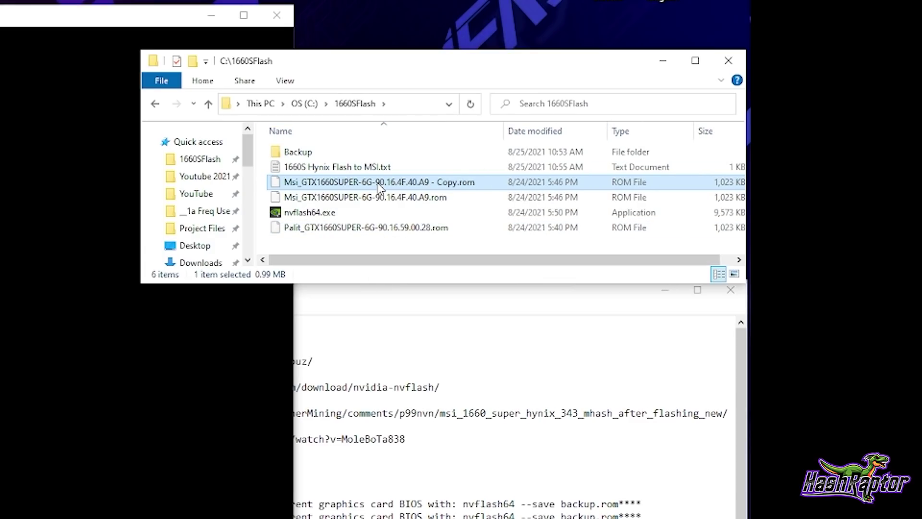
pyautogui.click(353, 183)
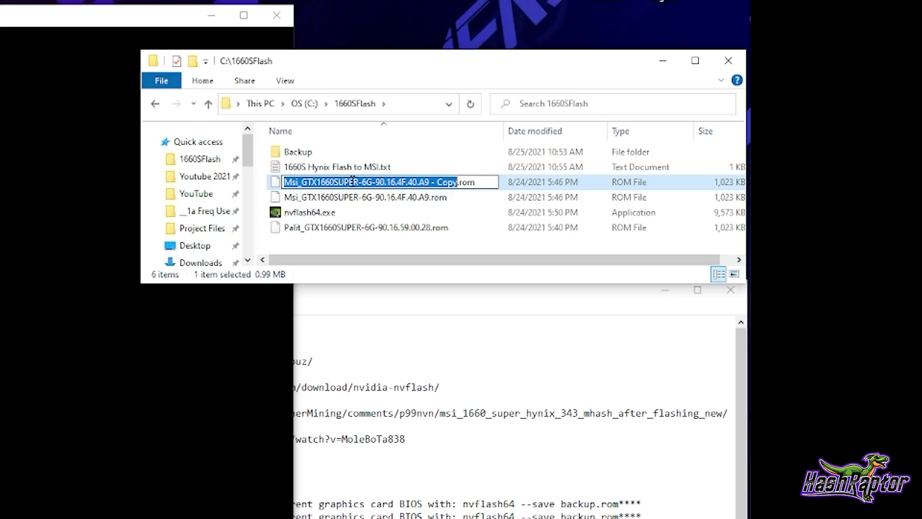
pyautogui.write('msi166')
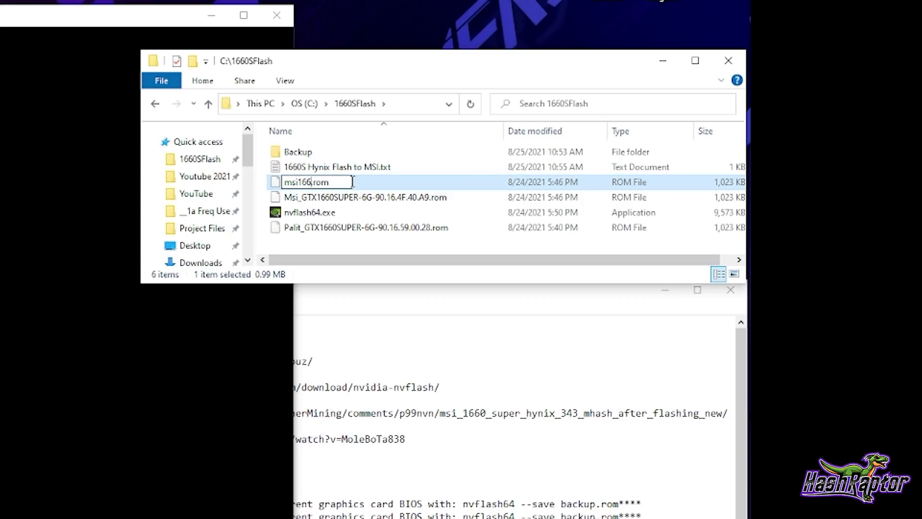
pyautogui.write('0')
pyautogui.press('Return')
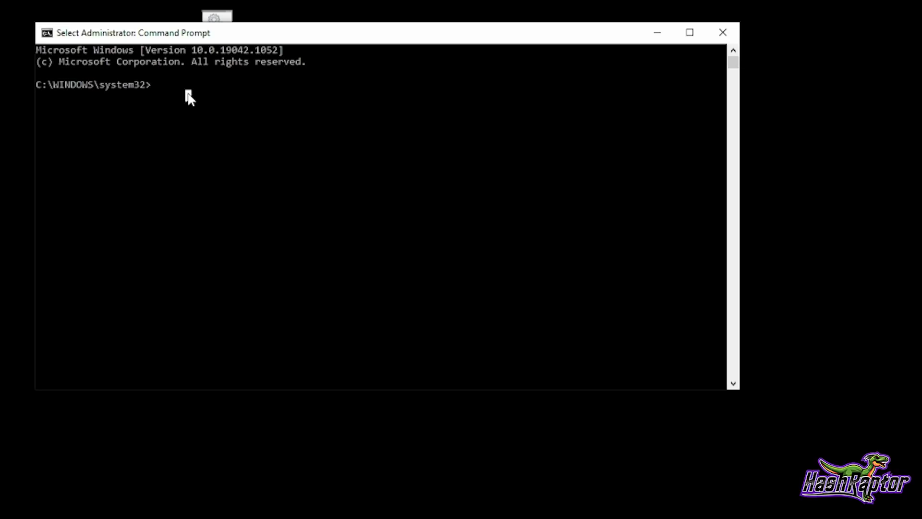
pyautogui.write('cd c:\\1660')
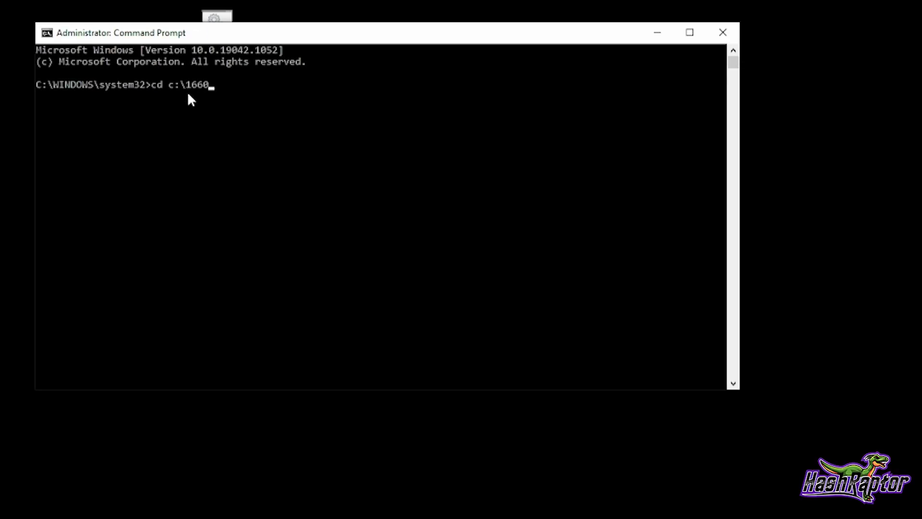
pyautogui.write('s')
# Change into c:\1660S and run dir, listing 8 files including MSI1660S.rom and nvflash64.exe.
pyautogui.press('Return')
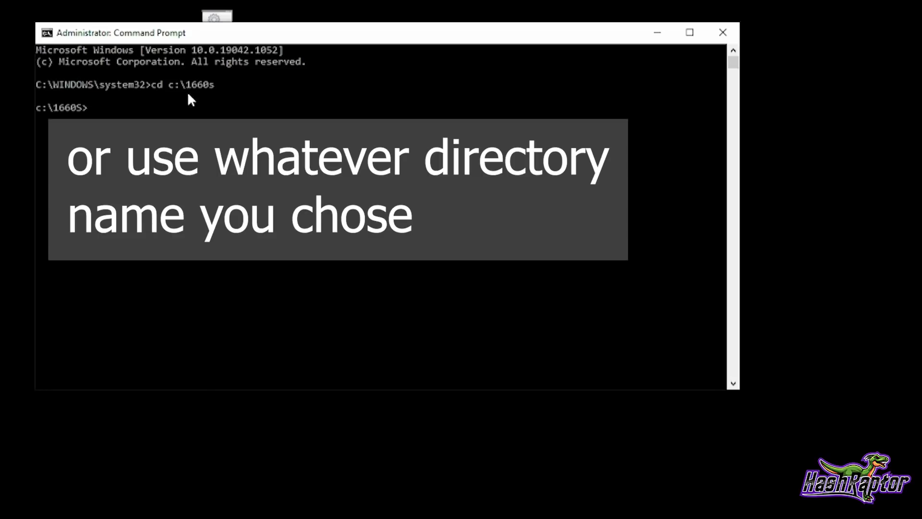
pyautogui.write('dir')
pyautogui.press('Return')
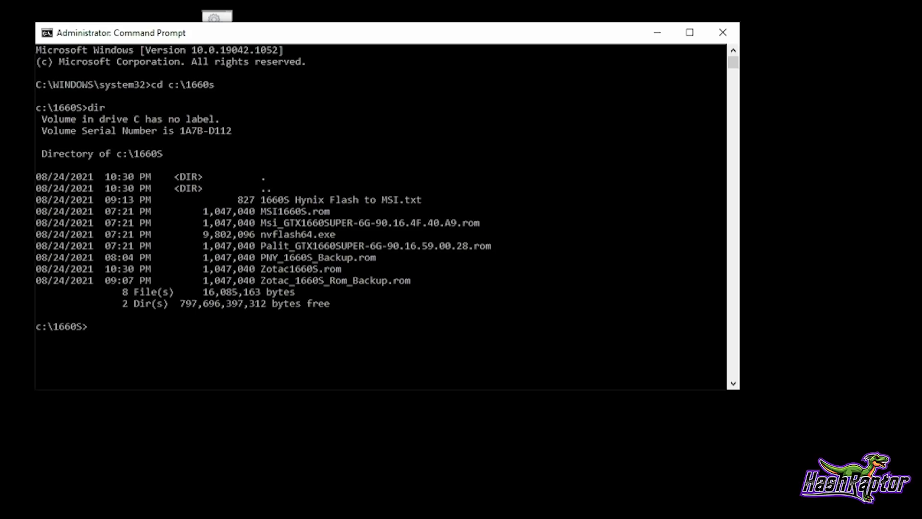
pyautogui.click(125, 326)
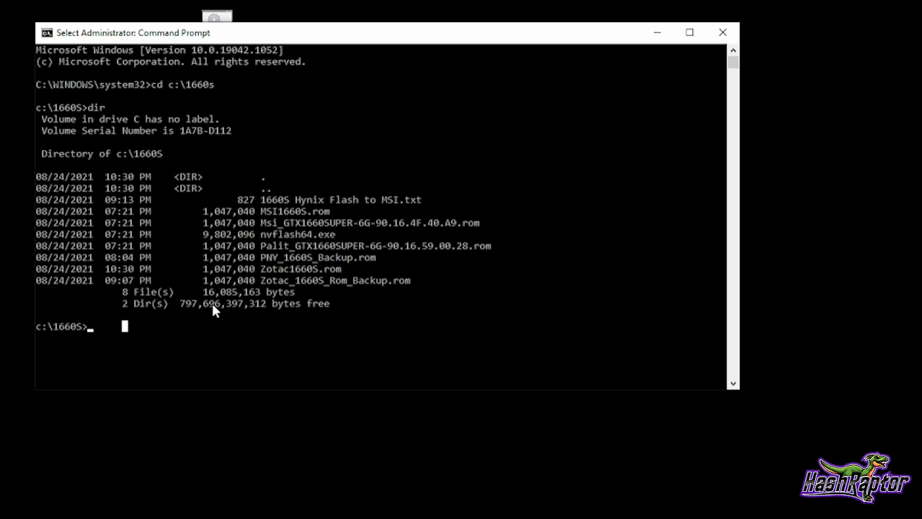
pyautogui.click(90, 326)
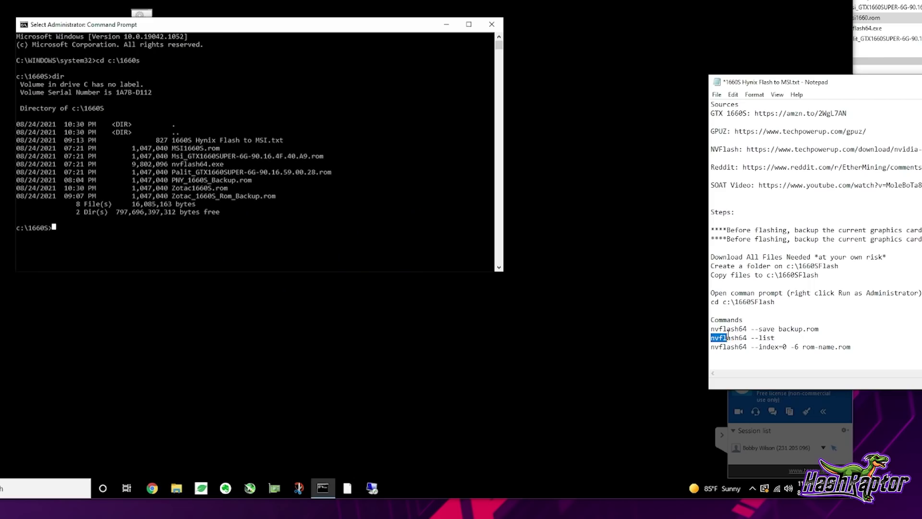
# Paste the nvflash64 --save backup.rom command from the notes into Command Prompt.
pyautogui.moveTo(818, 328); pyautogui.dragTo(711, 331)
pyautogui.rightClick(718, 331)
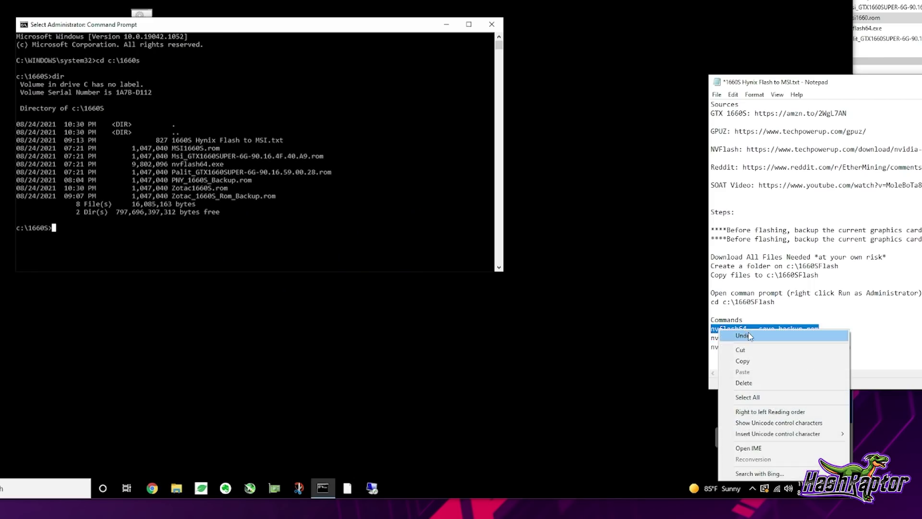
pyautogui.click(748, 361)
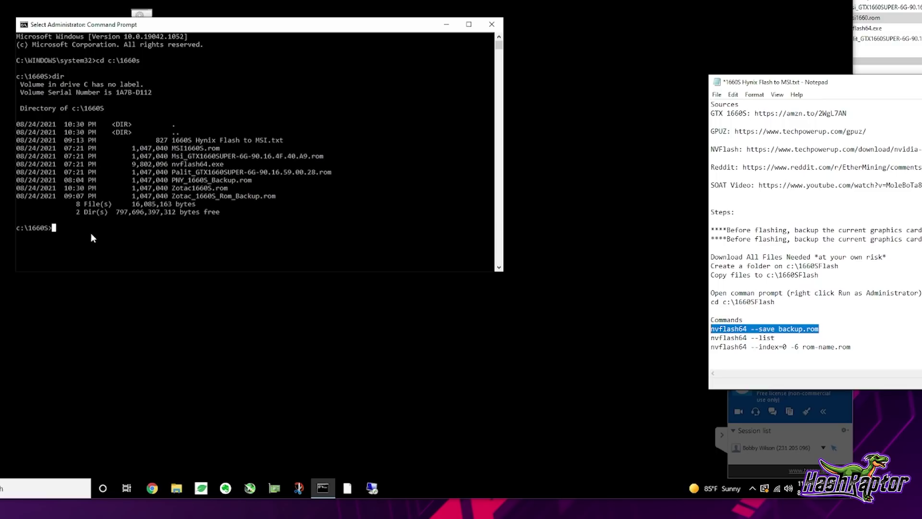
pyautogui.click(62, 233)
pyautogui.rightClick(138, 241)
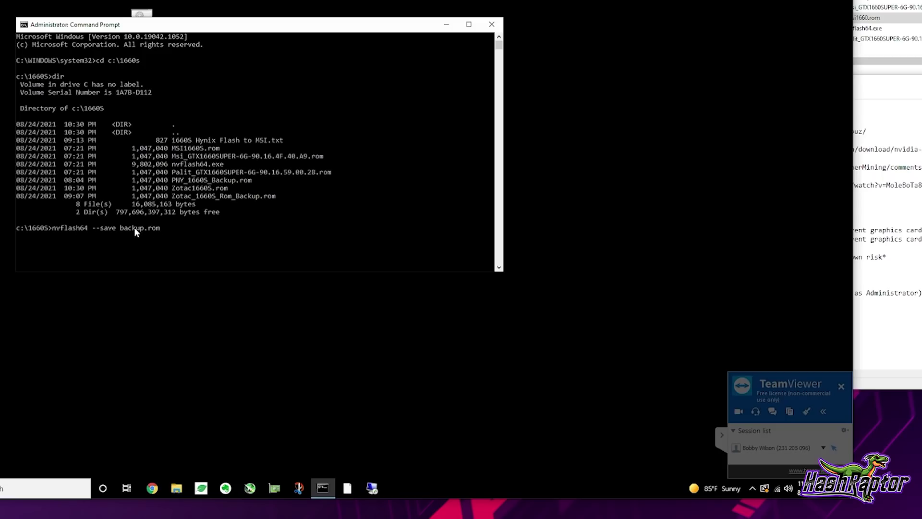
# Save the current BIOS as 1660s_zotac.rom and move Zotac_1660S_Rom_Backup.rom into Backup.
pyautogui.click(128, 228)
pyautogui.press('Escape')
pyautogui.press('BackSpace')
pyautogui.press('BackSpace')
pyautogui.press('BackSpace')
pyautogui.press('BackSpace')
pyautogui.press('BackSpace')
pyautogui.press('BackSpace')
pyautogui.press('BackSpace')
pyautogui.press('BackSpace')
pyautogui.press('BackSpace')
pyautogui.press('BackSpace')
pyautogui.write('1660s_')
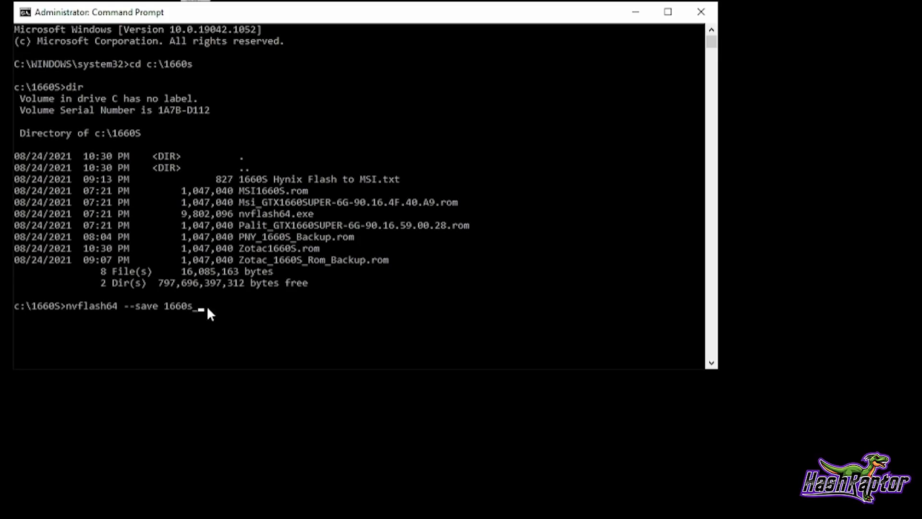
pyautogui.write('zotac.rom')
pyautogui.press('Return')
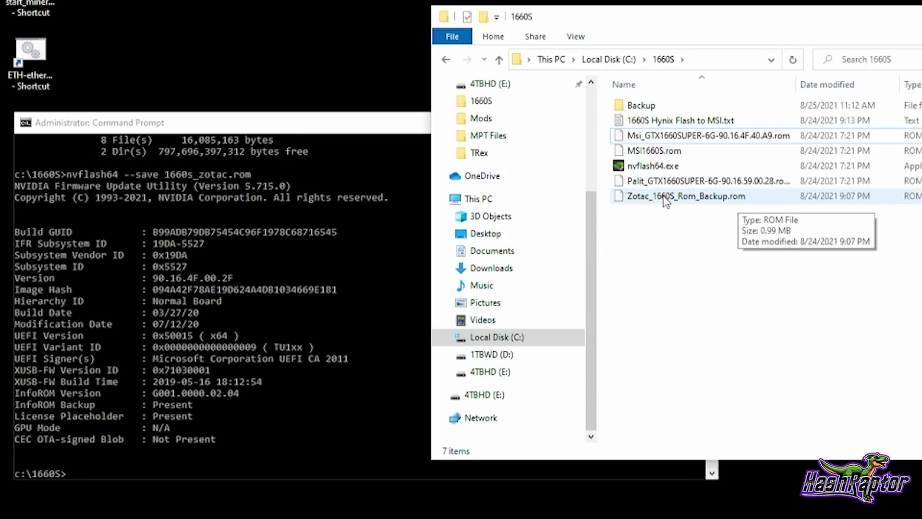
pyautogui.moveTo(665, 199); pyautogui.dragTo(645, 108)
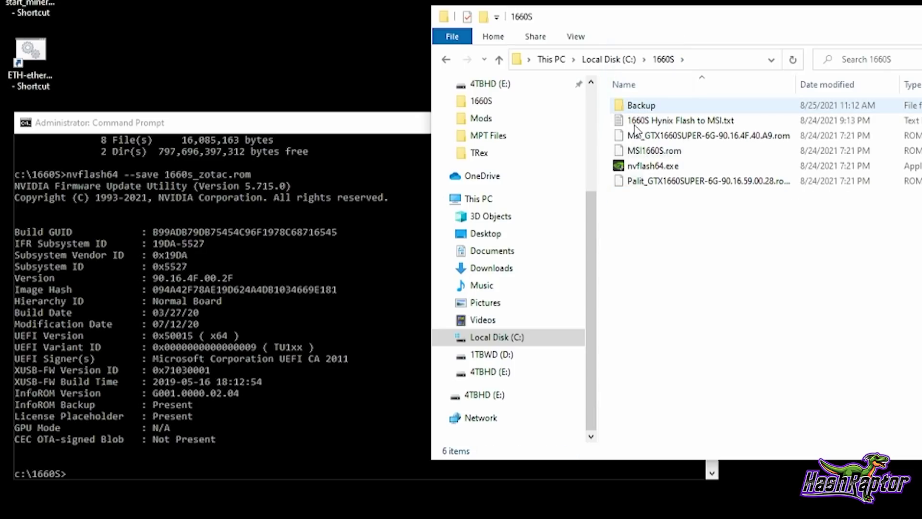
# Run nvflash64 --list from the notes, showing the GTX 1660 SUPER at index 0.
pyautogui.click(98, 468)
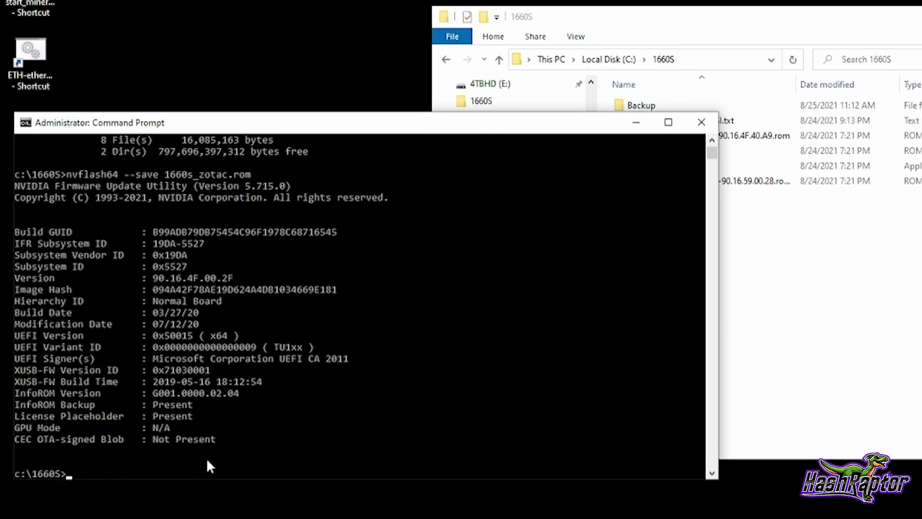
pyautogui.hotkey('alt', 'Tab')
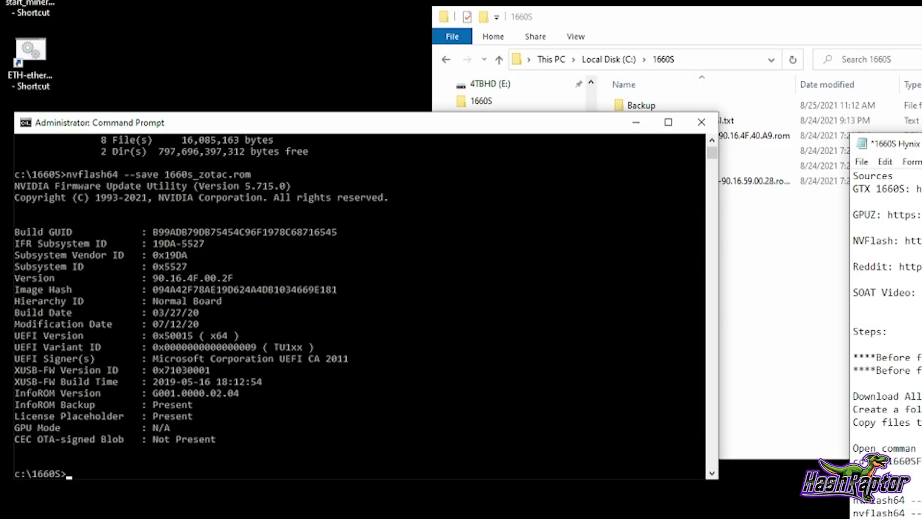
pyautogui.moveTo(854, 512); pyautogui.dragTo(921, 512)
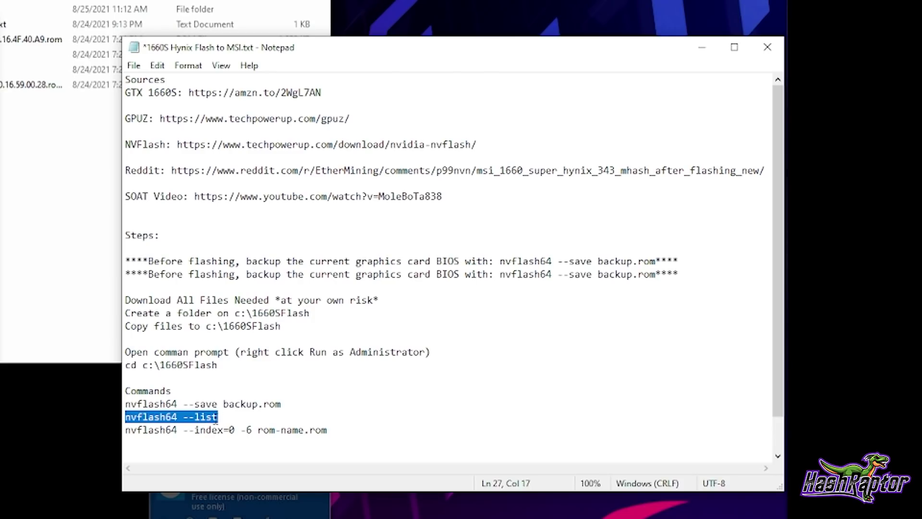
pyautogui.rightClick(217, 417)
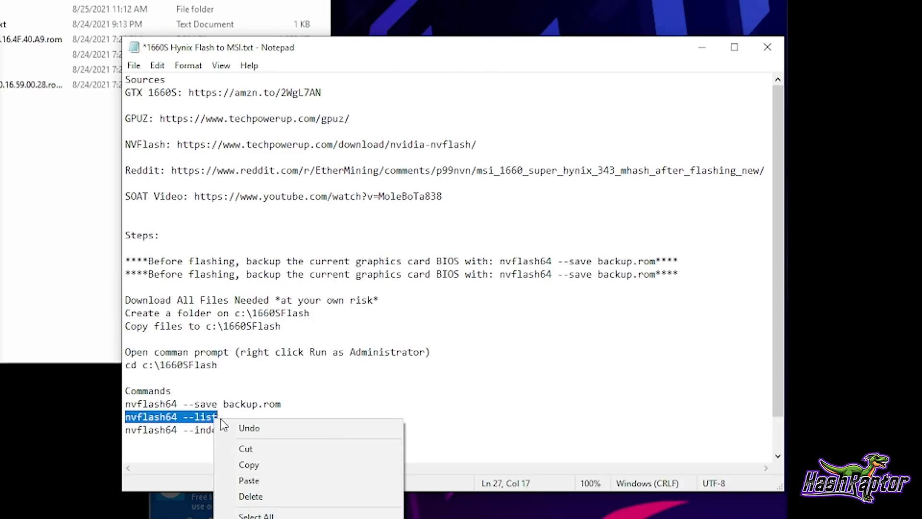
pyautogui.click(257, 465)
pyautogui.hotkey('alt', 'Tab')
pyautogui.hotkey('ctrl', 'v')
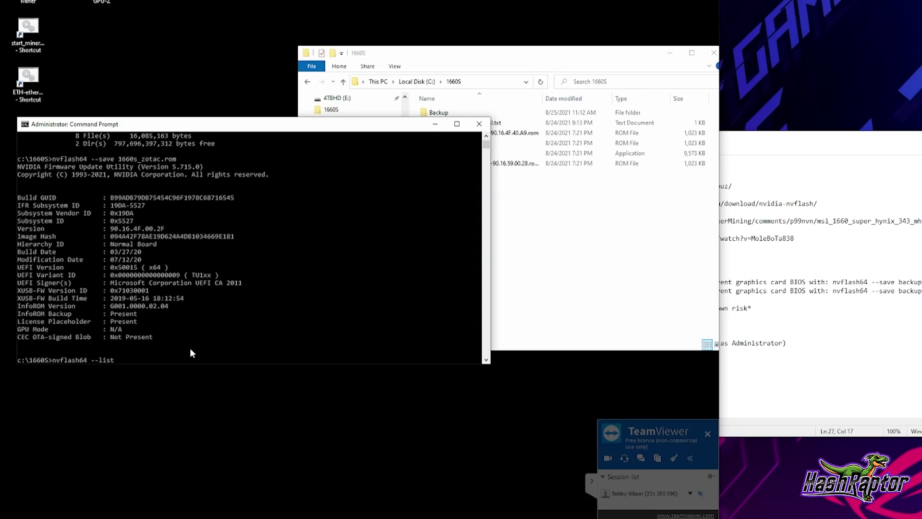
pyautogui.press('Return')
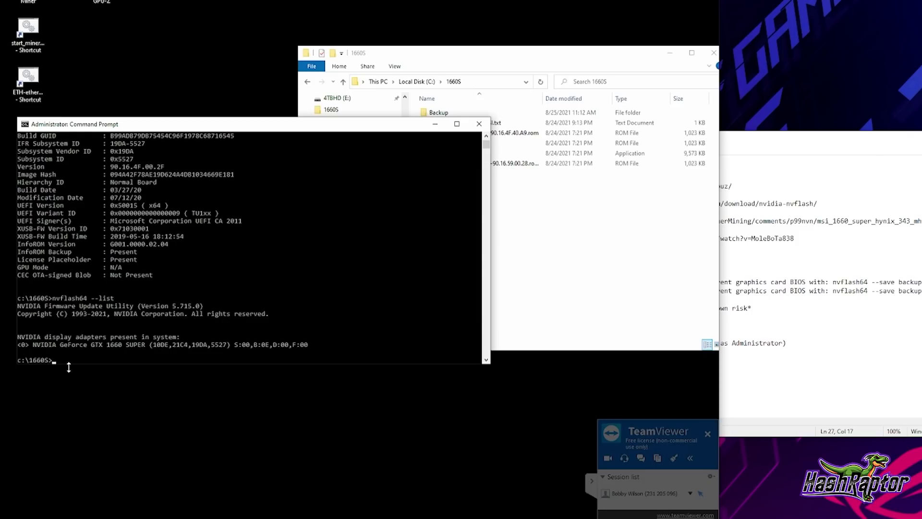
# Paste the nvflash64 --index=0 -6 flash command and delete its placeholder rom-name.rom filename.
pyautogui.click(741, 385)
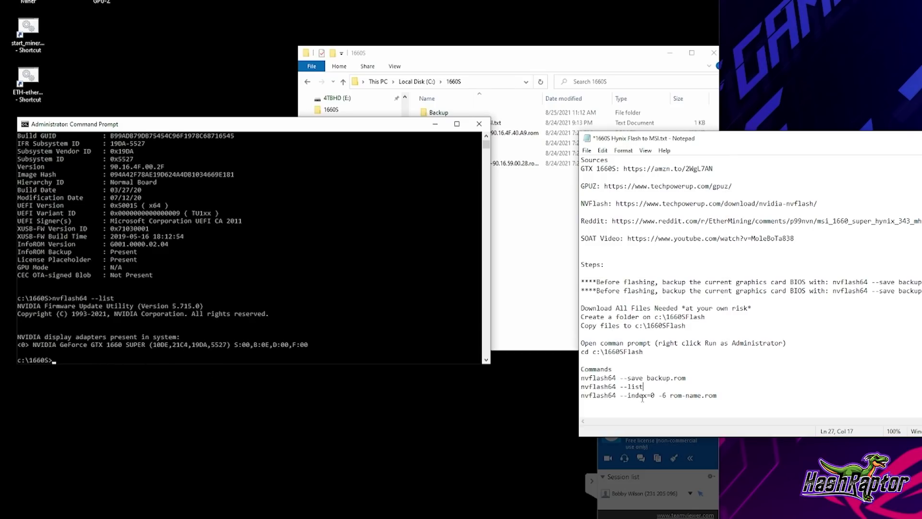
pyautogui.click(724, 397)
pyautogui.moveTo(724, 398); pyautogui.dragTo(581, 395)
pyautogui.rightClick(584, 403)
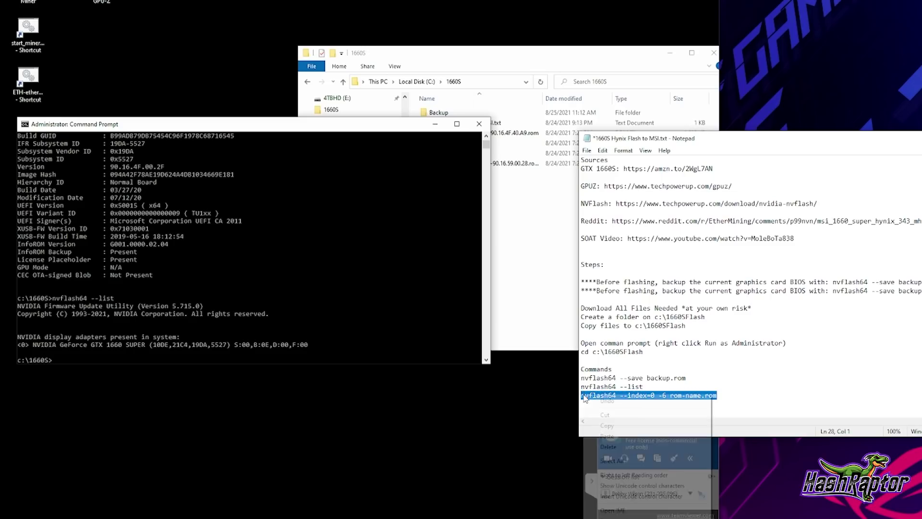
pyautogui.click(598, 428)
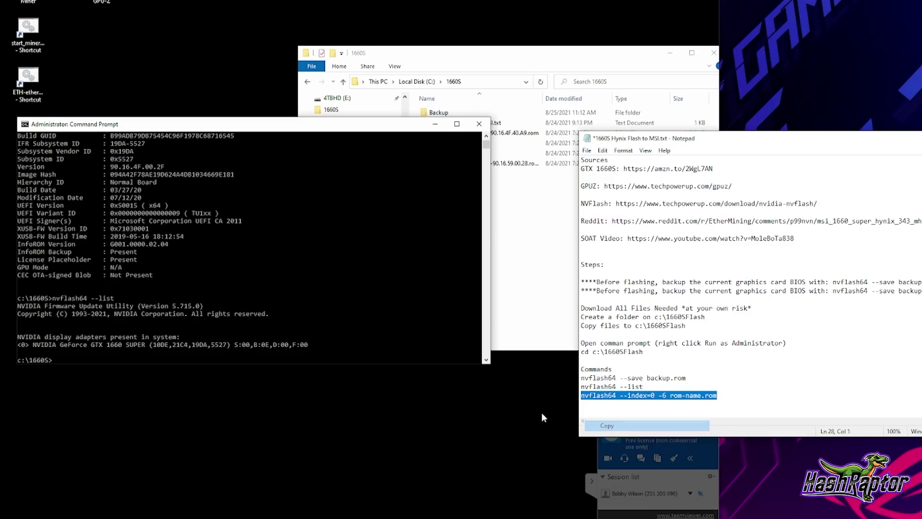
pyautogui.click(52, 361)
pyautogui.rightClick(127, 356)
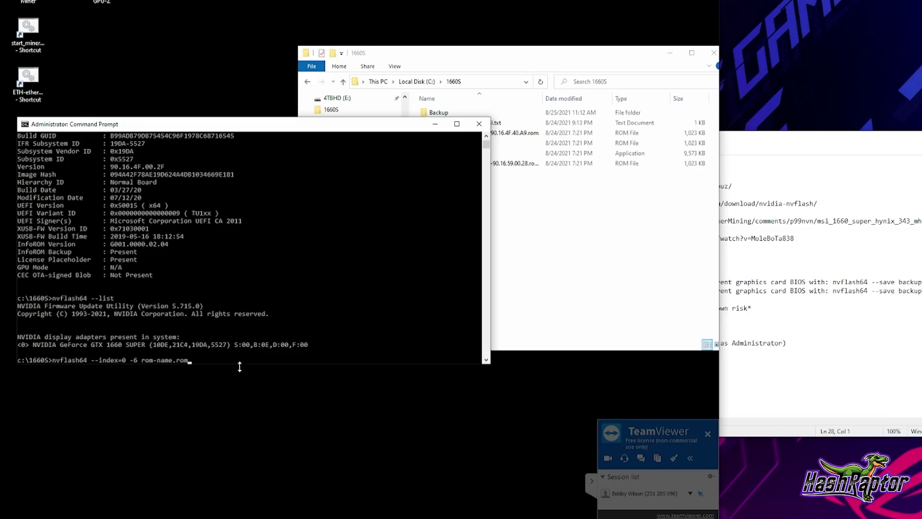
pyautogui.click(173, 360)
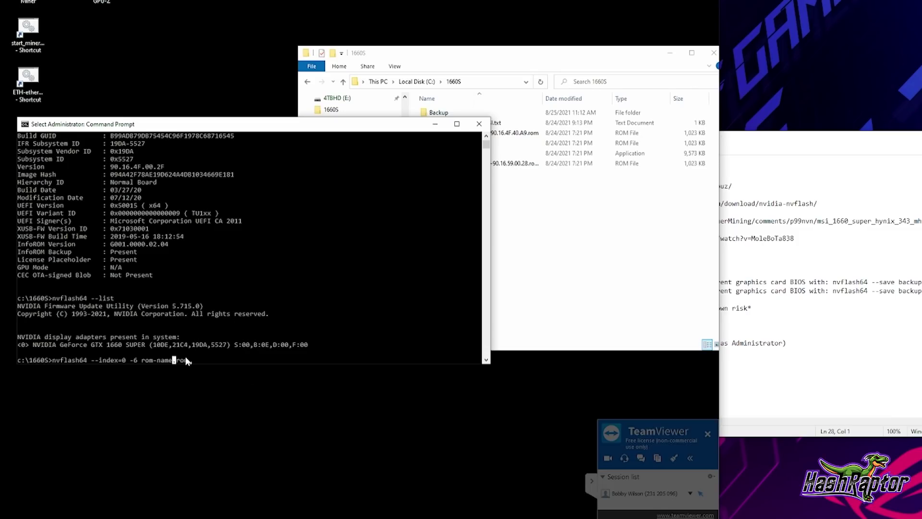
pyautogui.press('Escape')
pyautogui.press('BackSpace')
pyautogui.press('BackSpace')
pyautogui.press('BackSpace')
pyautogui.press('BackSpace')
pyautogui.press('BackSpace')
pyautogui.press('BackSpace')
pyautogui.press('BackSpace')
pyautogui.press('BackSpace')
pyautogui.press('BackSpace')
pyautogui.press('BackSpace')
pyautogui.press('BackSpace')
pyautogui.press('BackSpace')
pyautogui.click(520, 286)
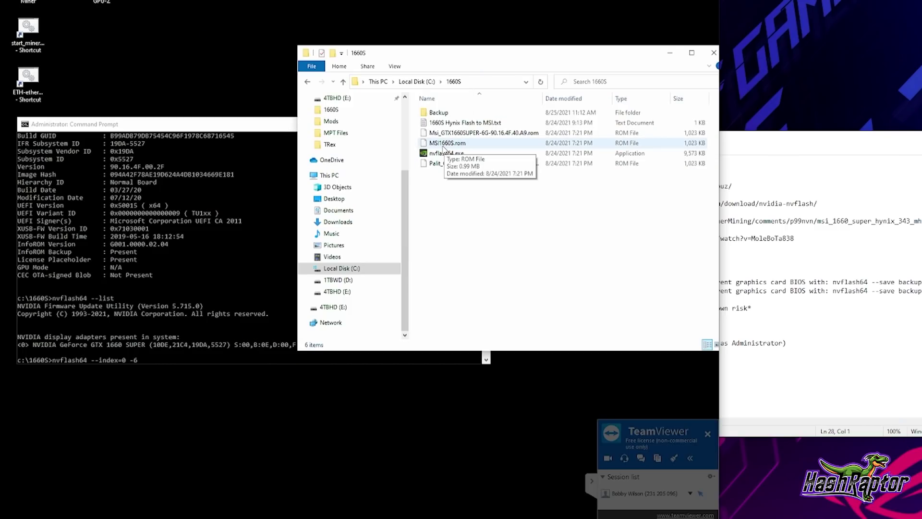
pyautogui.click(154, 359)
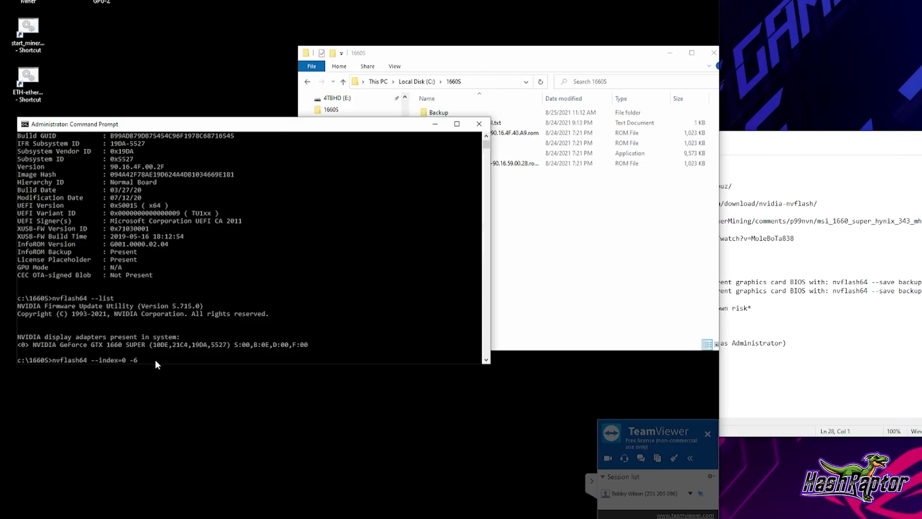
# Flash msi1660s.rom to the card, answering y to both prompts, and review the 100% result.
pyautogui.write('msi1660s.rom')
pyautogui.press('Return')
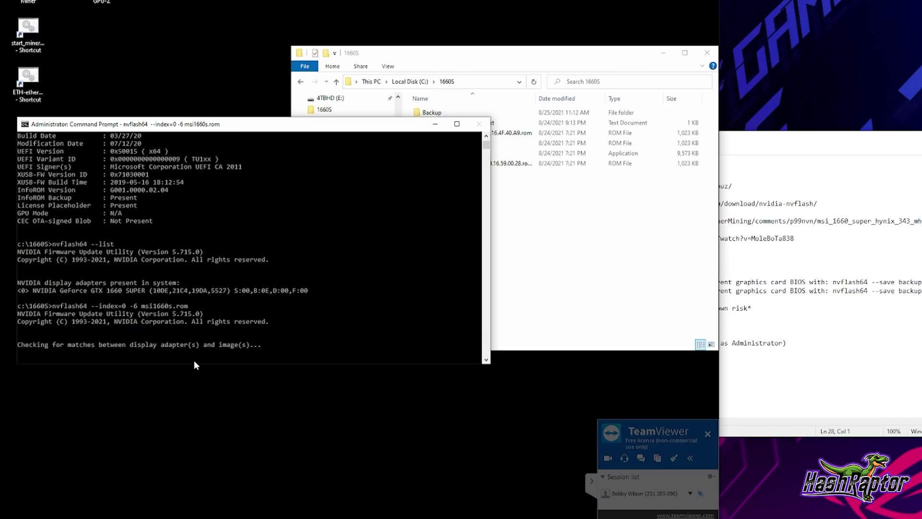
pyautogui.write('y')
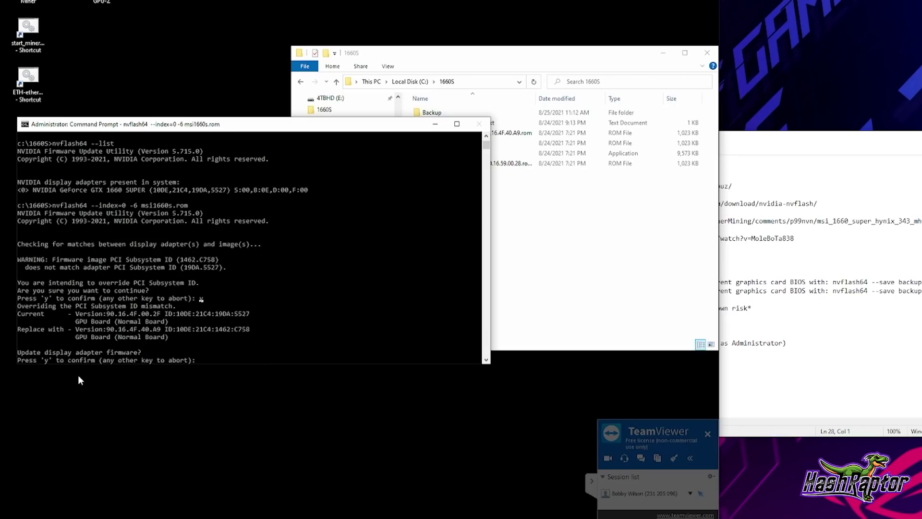
pyautogui.write('y')
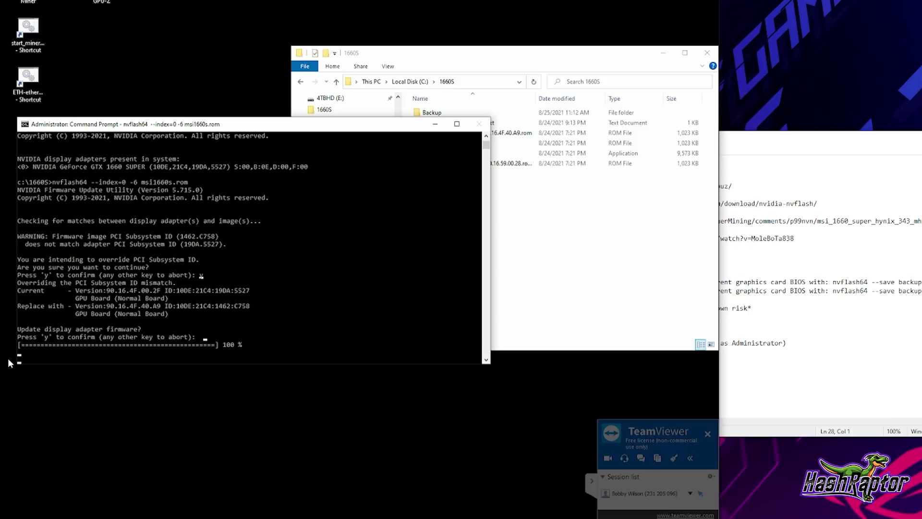
pyautogui.click(559, 225)
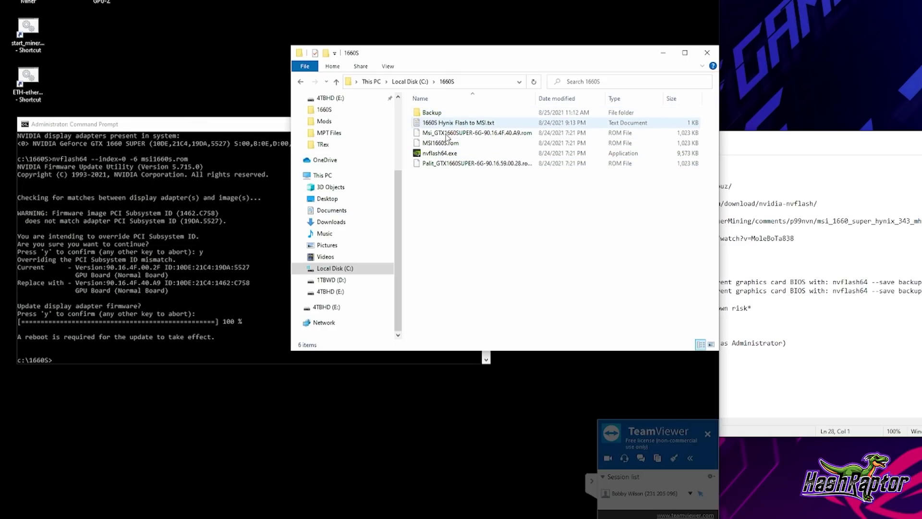
pyautogui.click(725, 177)
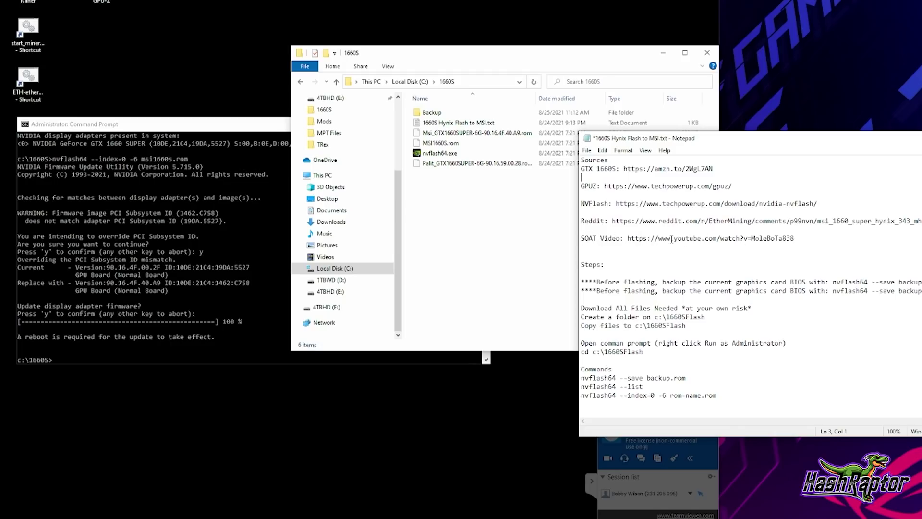
pyautogui.click(106, 359)
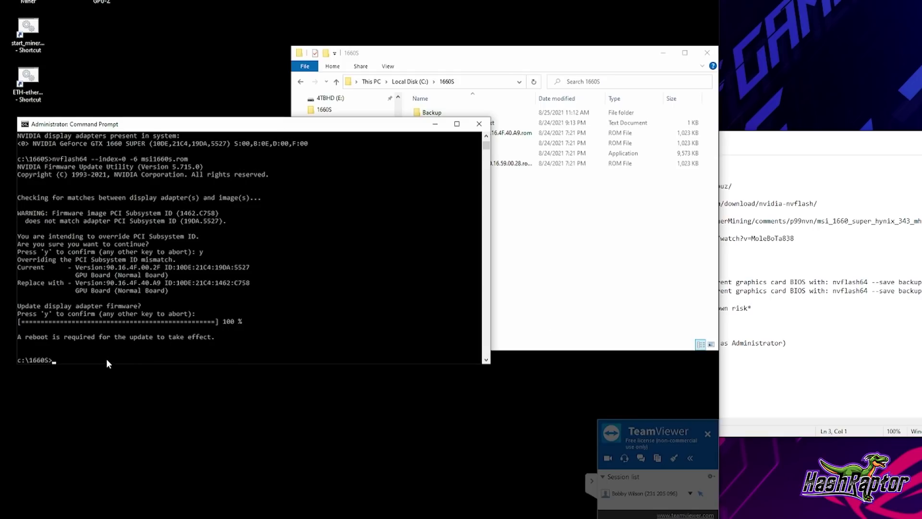